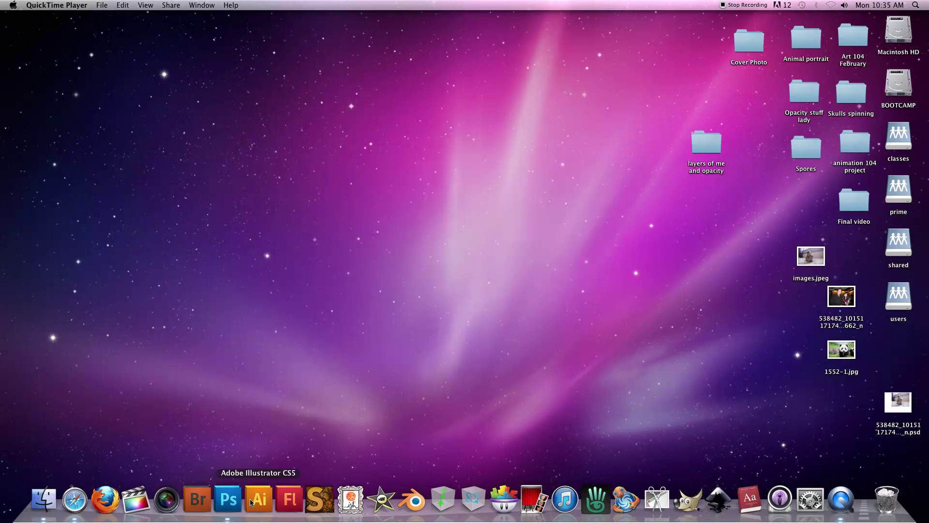
Select the five JPGs in the Cover Photo folder and open them in Photoshop
click(748, 217)
double_click(748, 40)
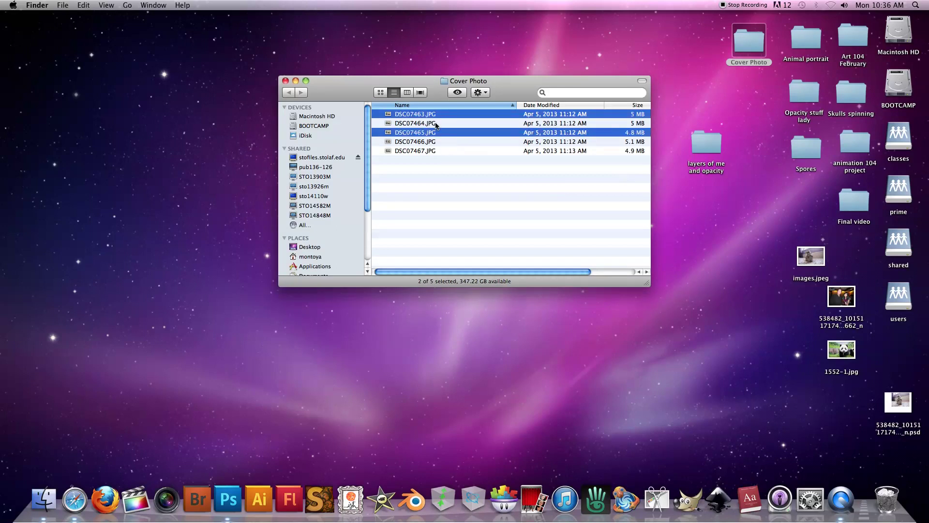
drag(450, 114, 440, 152)
click(228, 499)
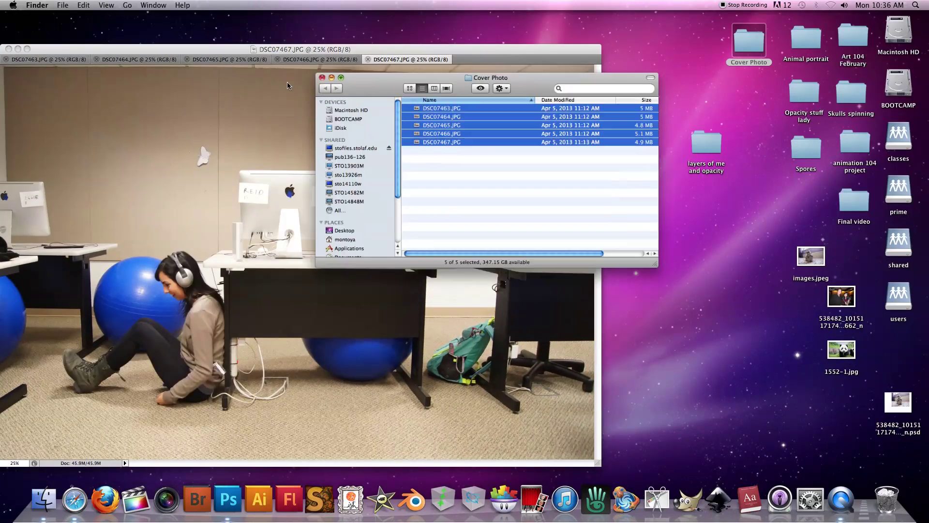
click(135, 59)
Look through the opened photos, ending on DSC07463
click(49, 58)
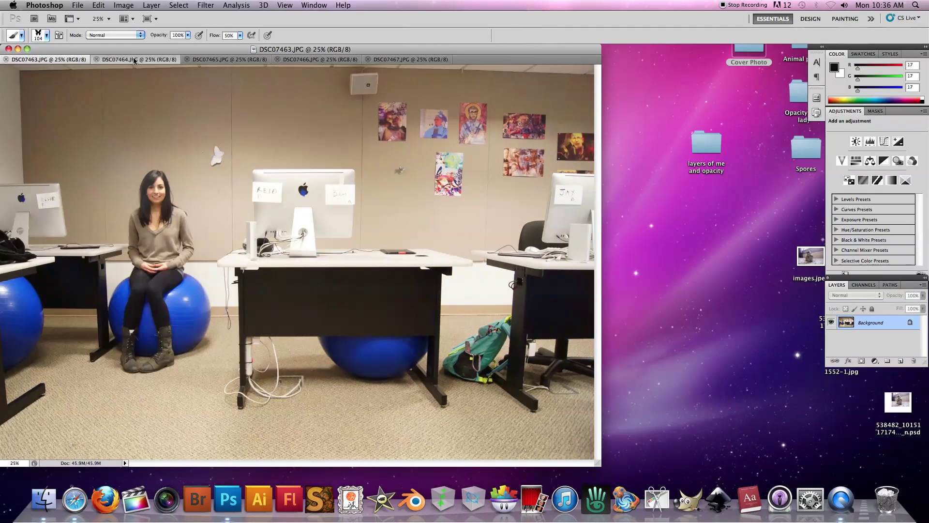
click(134, 58)
click(73, 58)
click(134, 59)
click(49, 58)
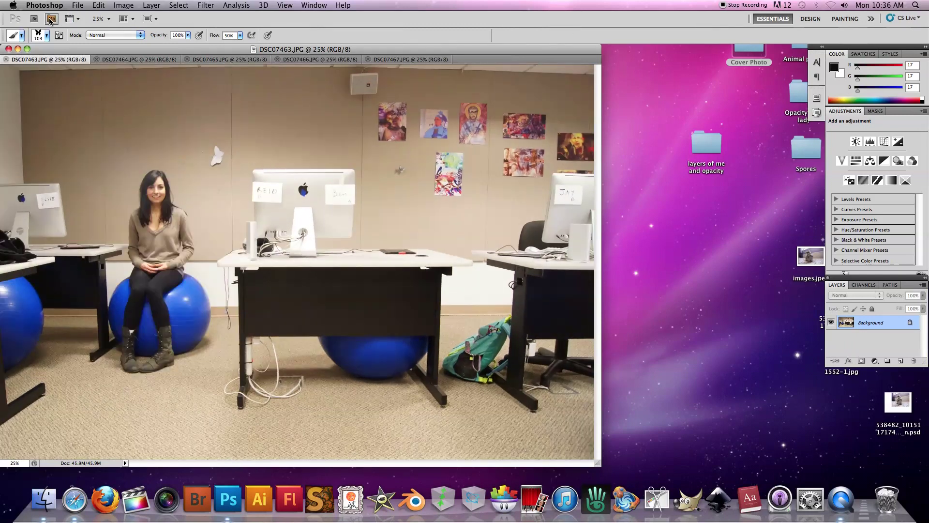
Hide and restore the panels, glance at Brush Presets, and switch to the Design workspace
key(Tab)
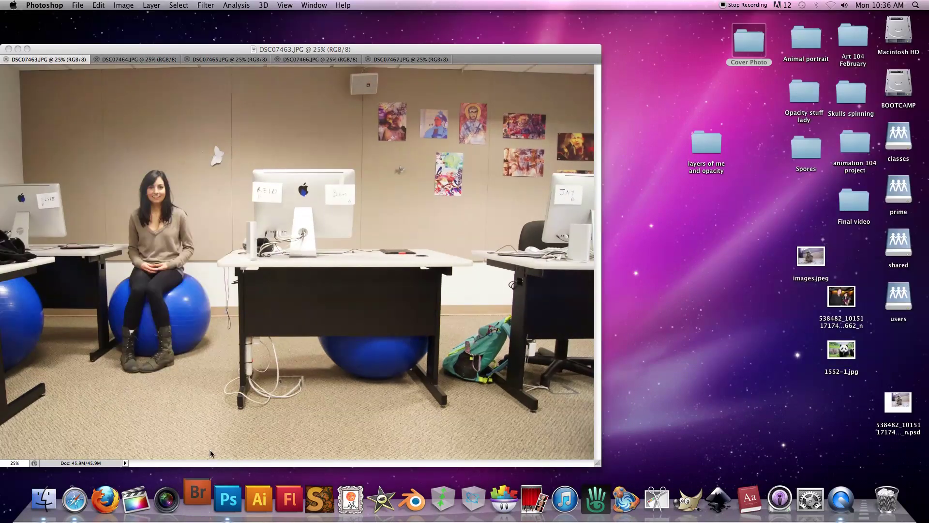
key(Tab)
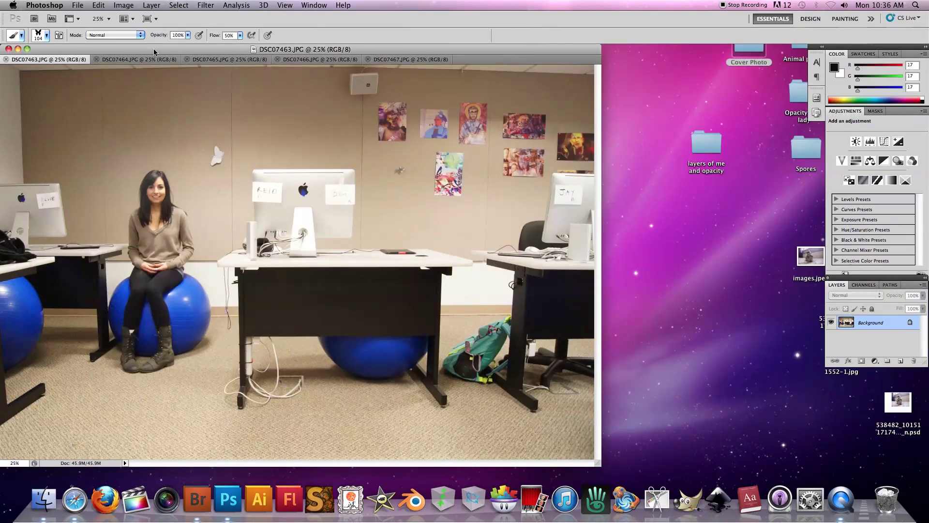
click(58, 35)
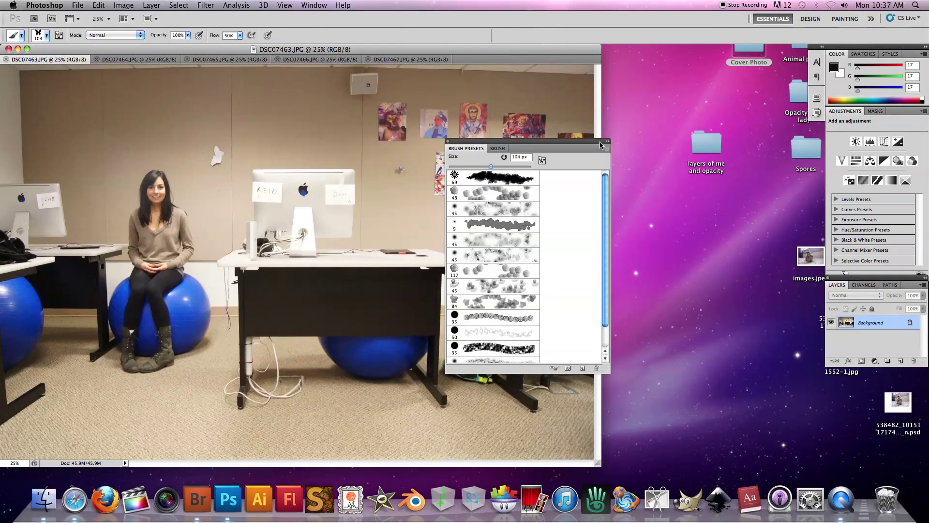
click(811, 18)
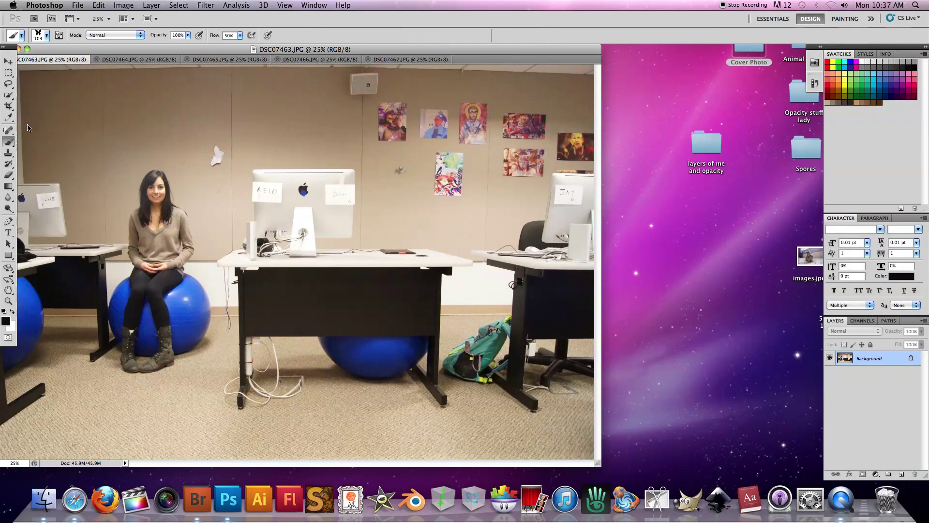
Choose the Clone Stamp with a soft 79 px brush and dismiss the missing-source error
click(8, 152)
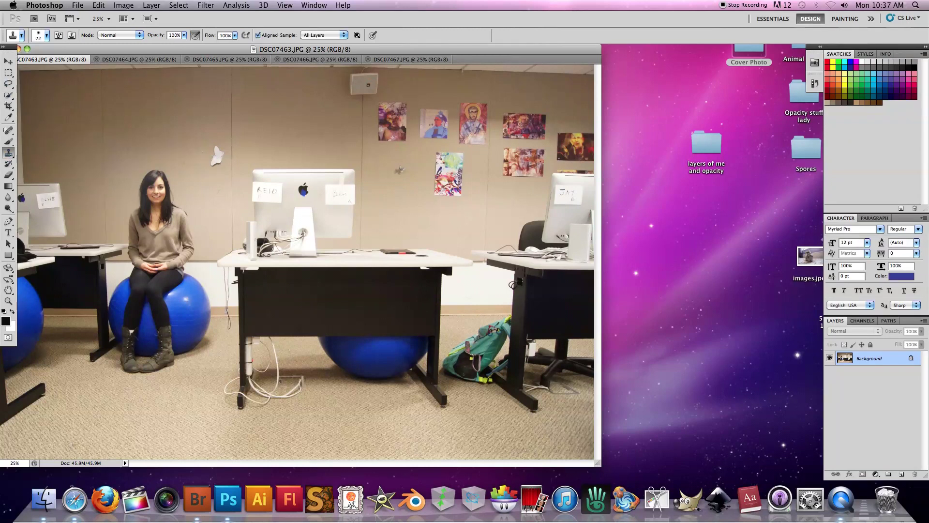
click(45, 37)
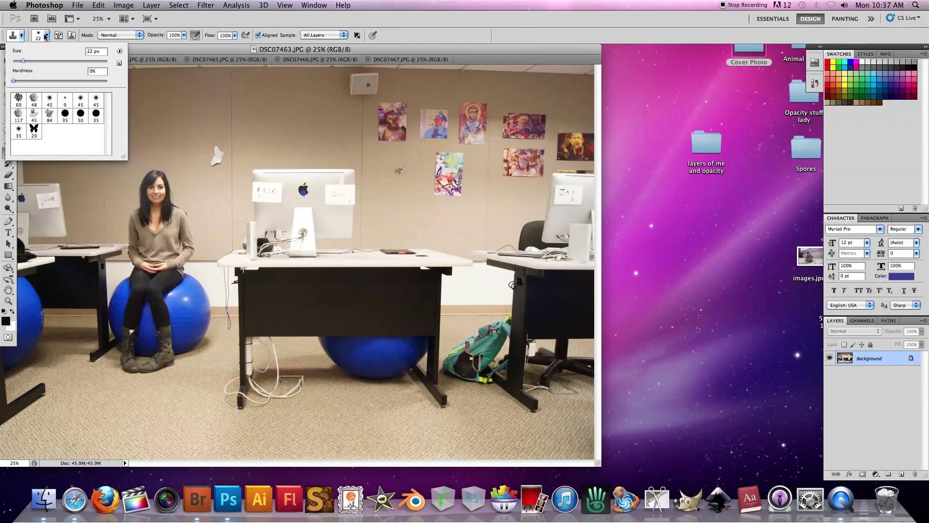
click(133, 85)
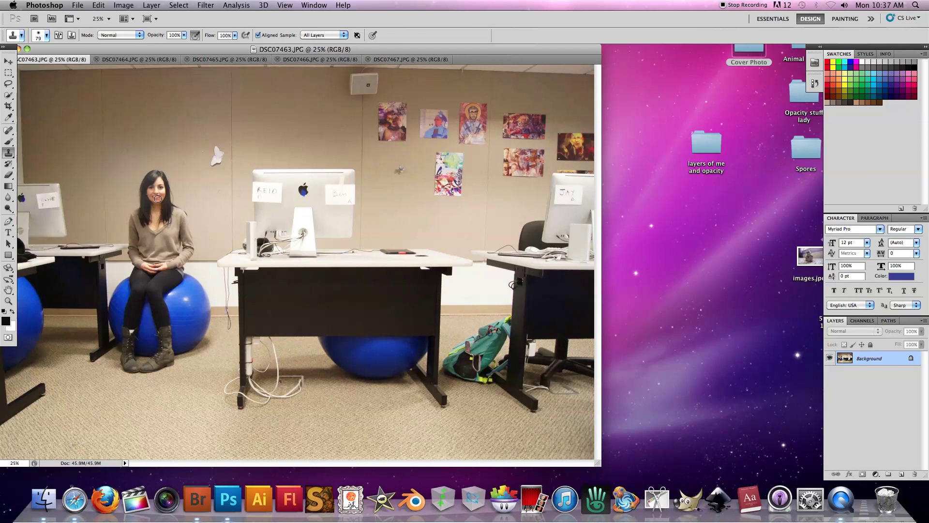
click(156, 198)
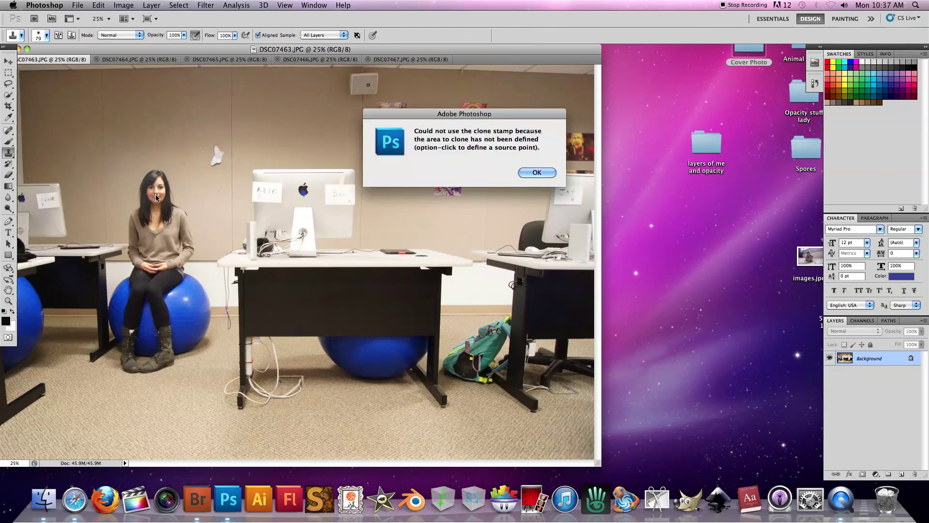
click(537, 172)
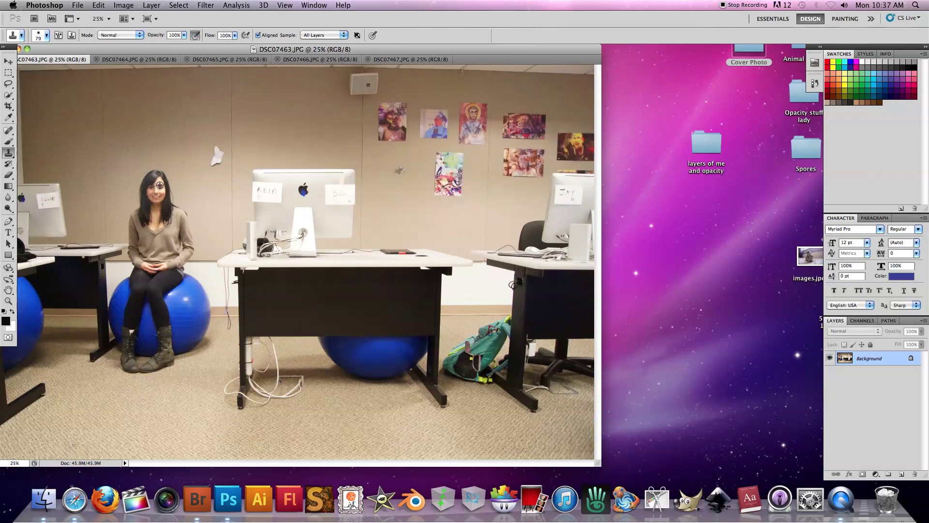
Clone the ball-seated woman, face to boots, into DSC07464 left of the leaning woman
click(136, 59)
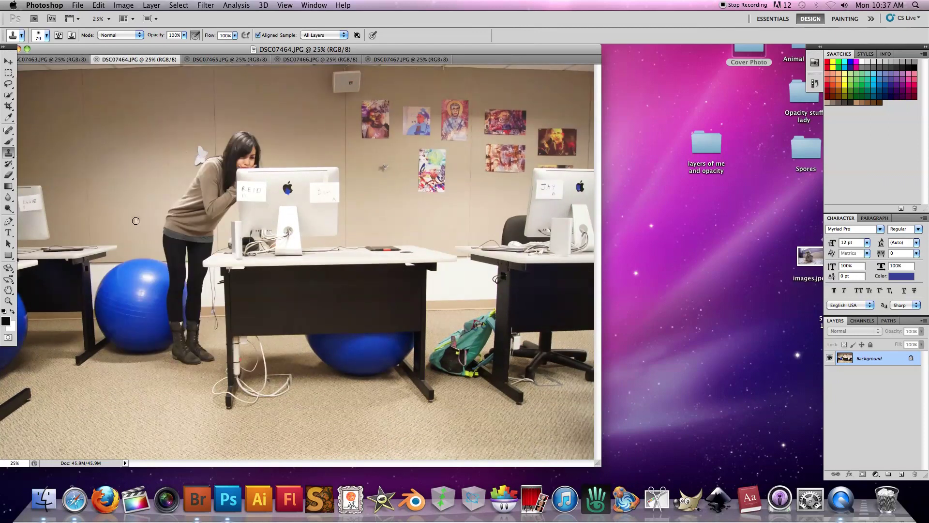
drag(136, 207, 129, 204)
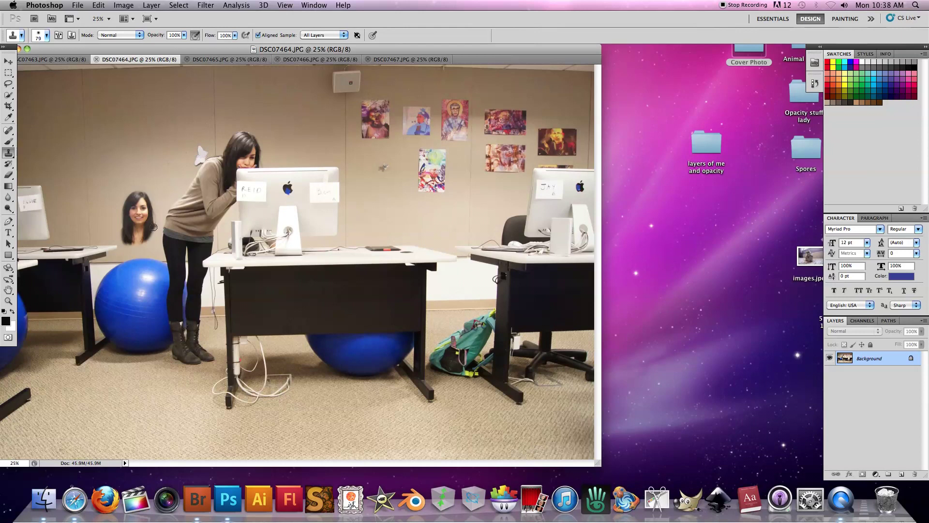
drag(113, 241, 143, 270)
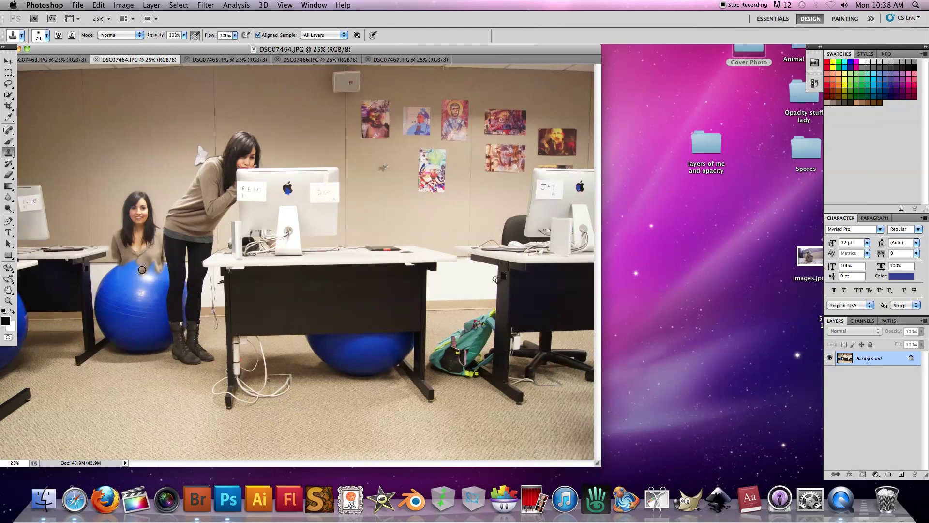
mouse_move(117, 252)
mouse_down()
mouse_move(155, 264)
mouse_move(110, 347)
mouse_move(142, 384)
mouse_move(99, 383)
mouse_up()
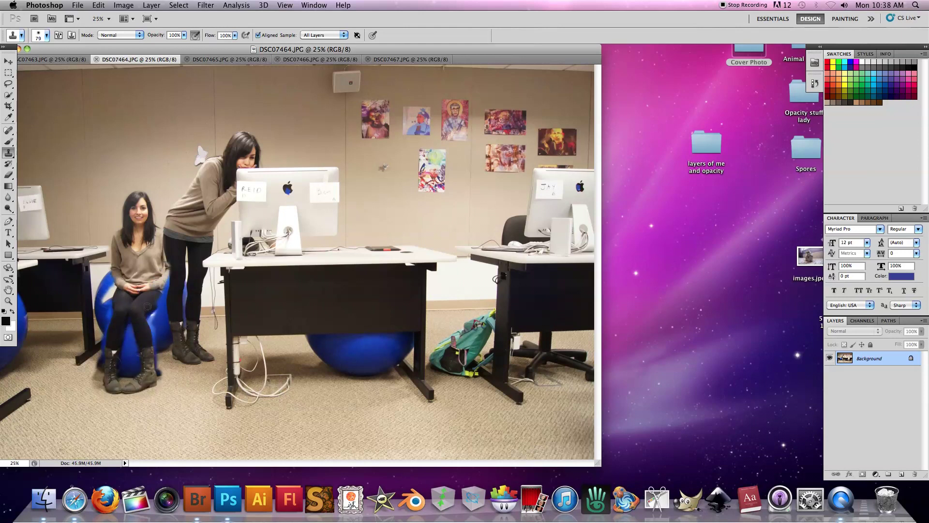
drag(147, 308, 165, 289)
mouse_move(161, 235)
mouse_down()
mouse_move(174, 291)
mouse_move(158, 229)
mouse_up()
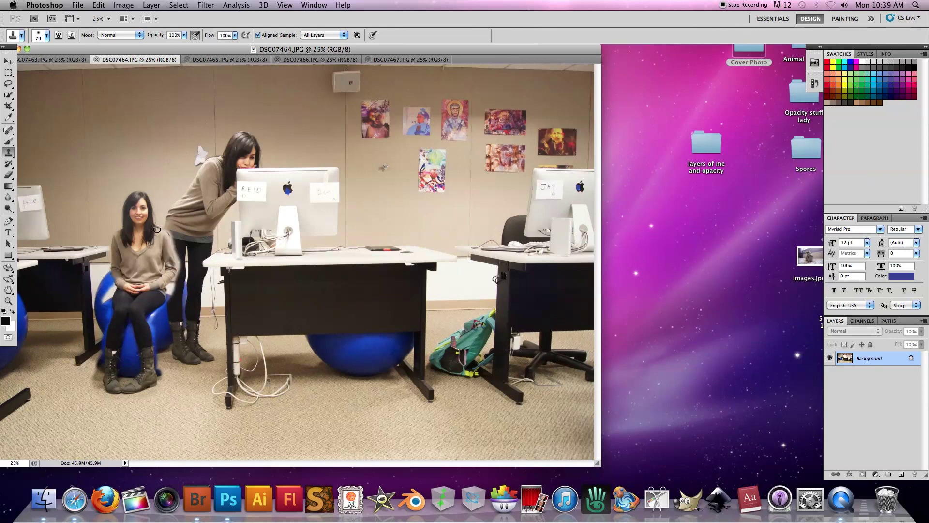
Paint the seated woman onto Layer 1 and move her slightly upward
click(116, 294)
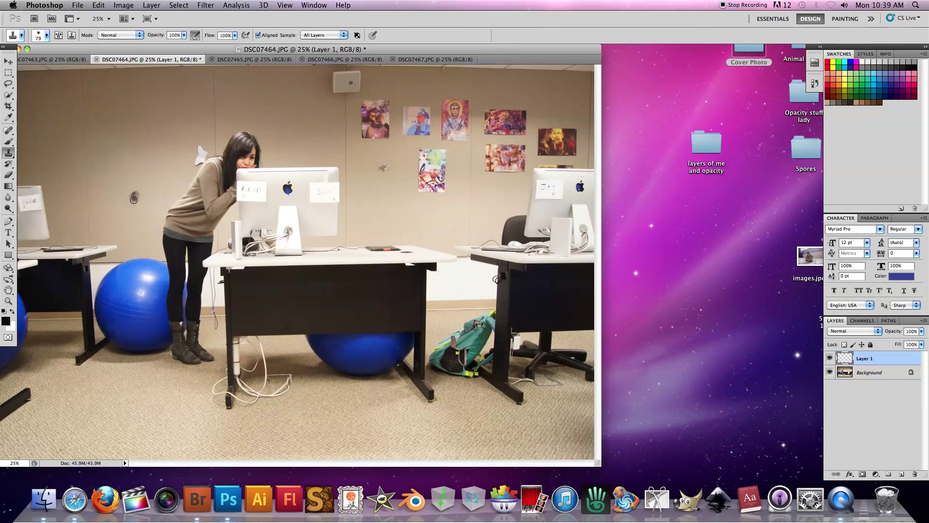
mouse_move(134, 199)
mouse_down()
mouse_move(132, 218)
mouse_move(152, 245)
mouse_move(149, 261)
mouse_move(123, 276)
mouse_move(120, 309)
mouse_move(153, 305)
mouse_move(108, 374)
mouse_move(156, 367)
mouse_up()
click(9, 64)
drag(134, 211, 133, 180)
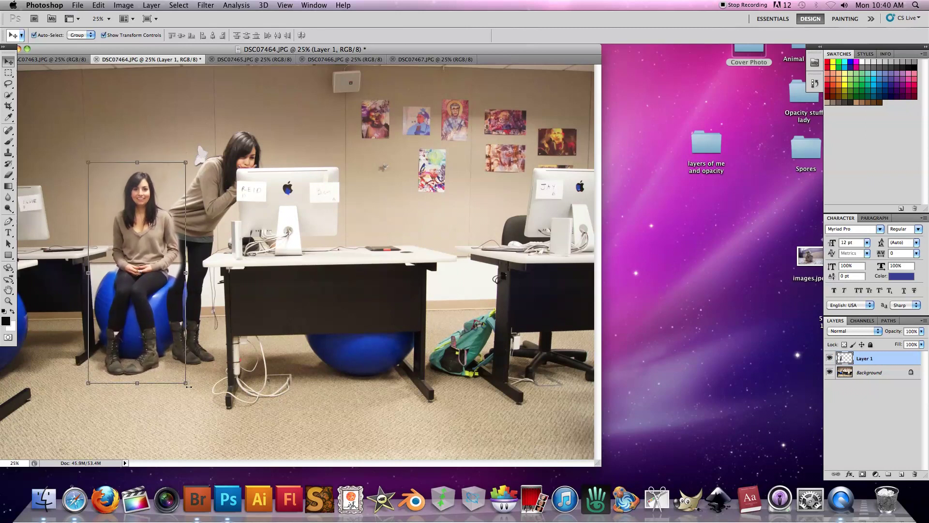
Return to the Clone Stamp, dismiss the no-layers warning, and reselect Layer 1
click(227, 236)
key(s)
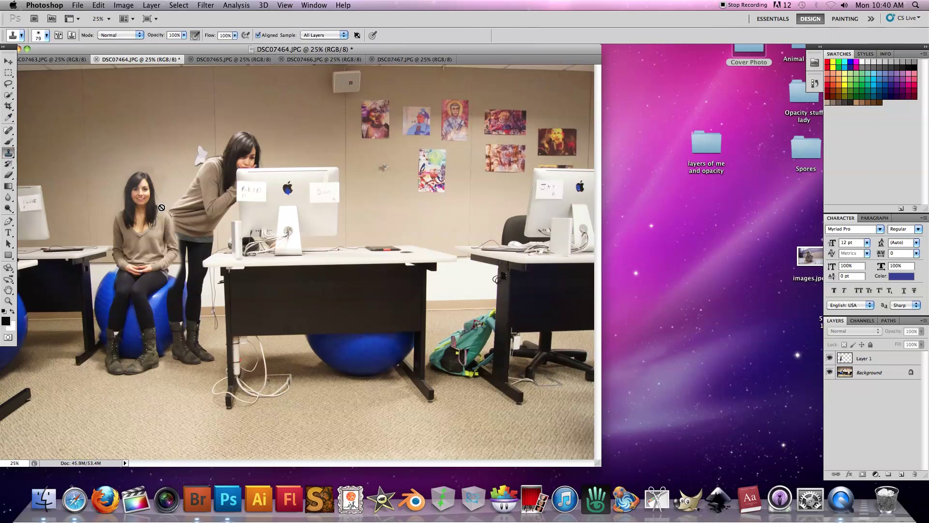
click(154, 296)
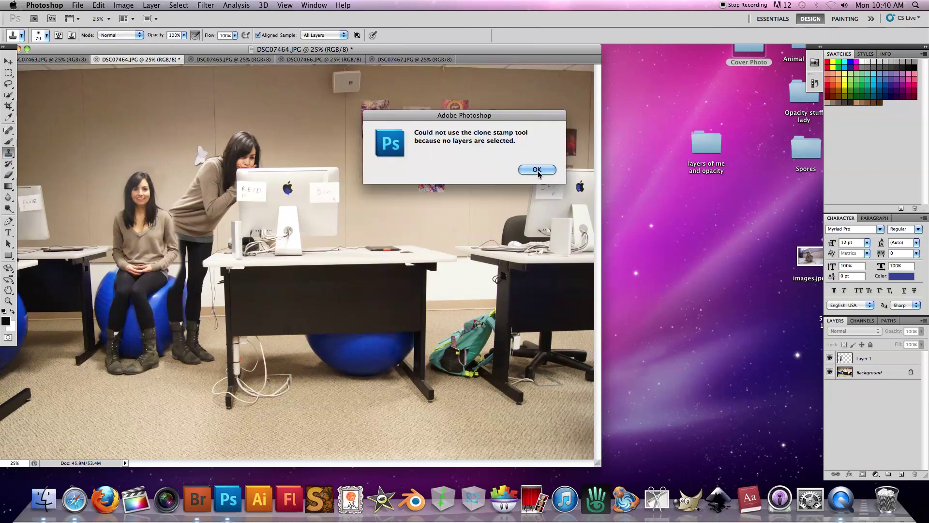
key(Return)
key(alt+bracketright)
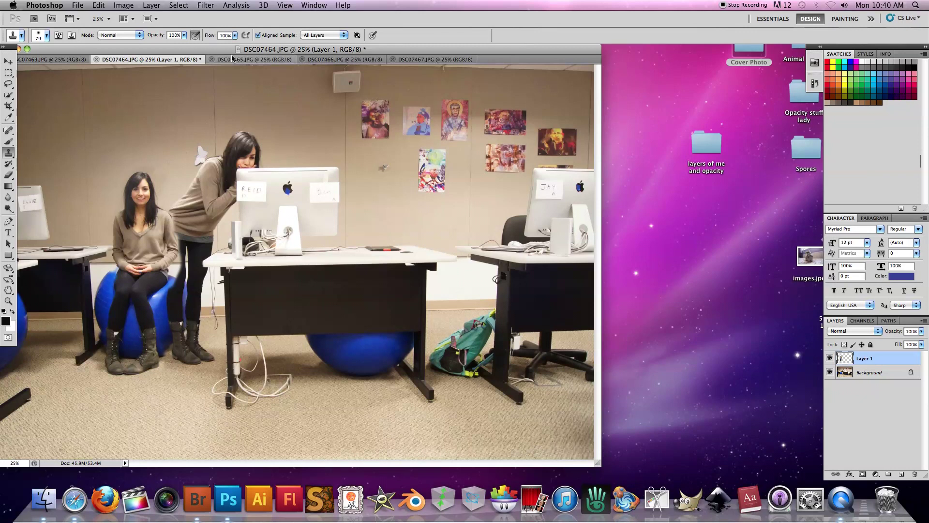
click(251, 58)
Compare the photos and add a new empty layer to composite DSC07464
click(53, 59)
click(155, 59)
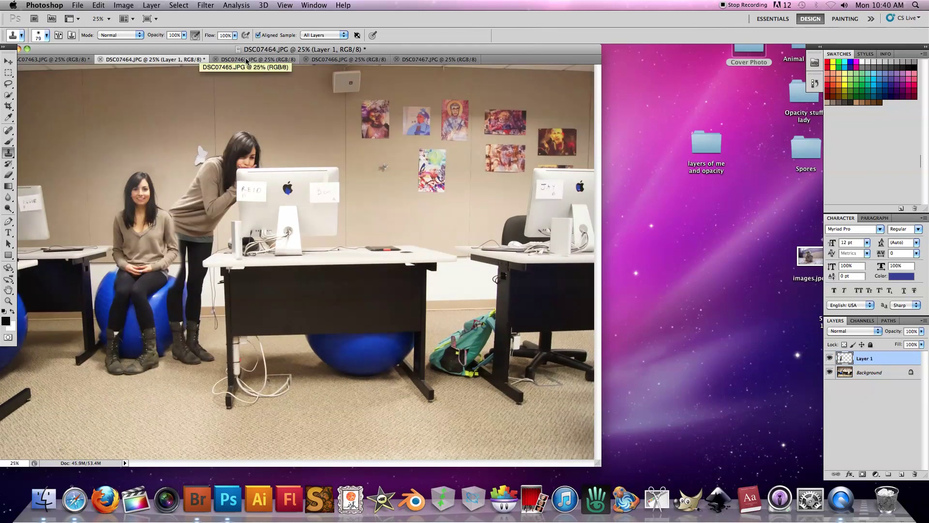
click(247, 59)
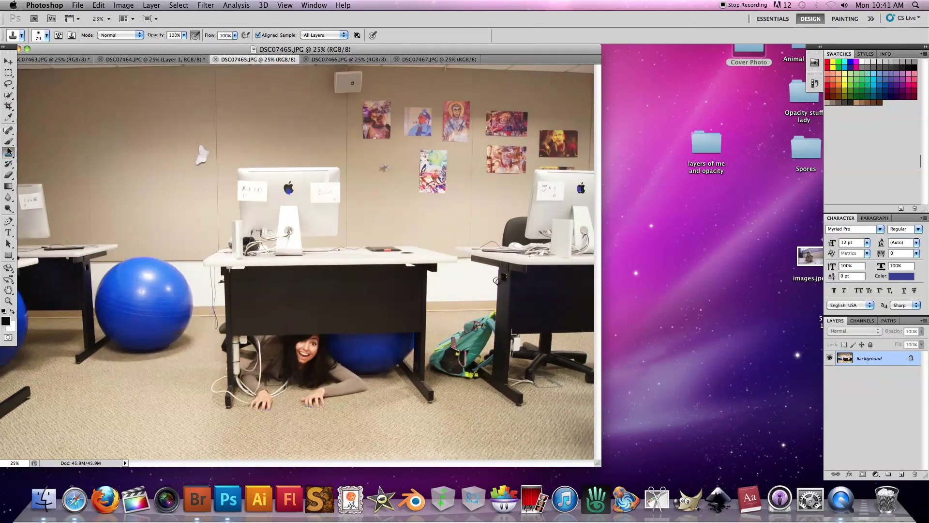
click(153, 59)
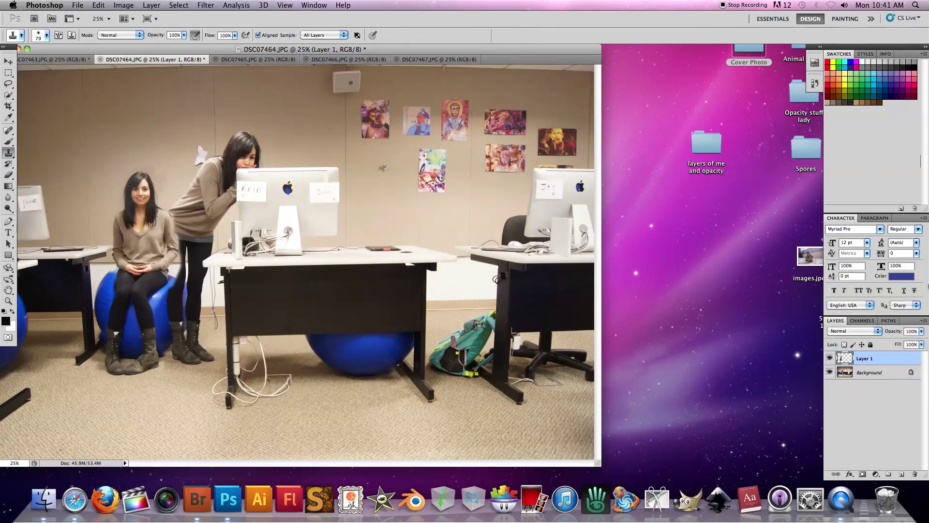
click(922, 320)
click(864, 194)
Clone the under-desk crawling woman onto Layer 2, shift her left, and add another layer
click(258, 59)
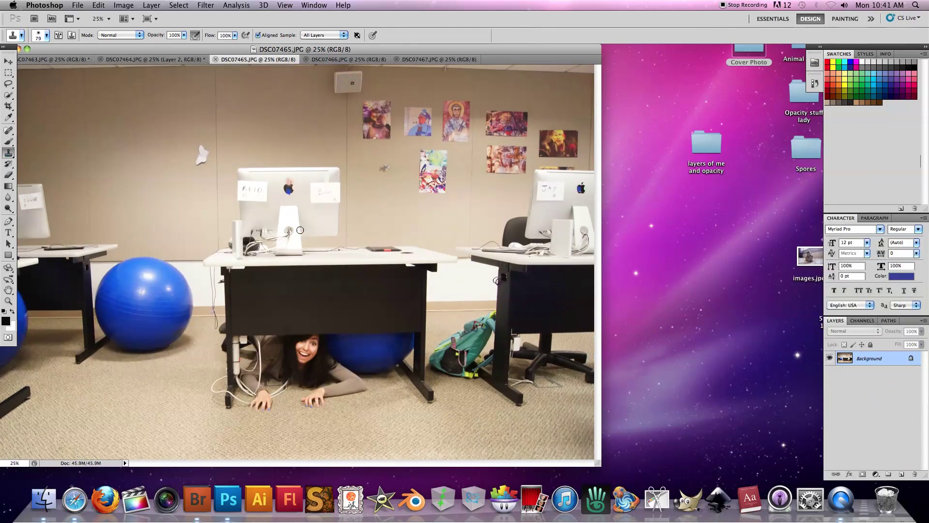
key(ctrl+Tab)
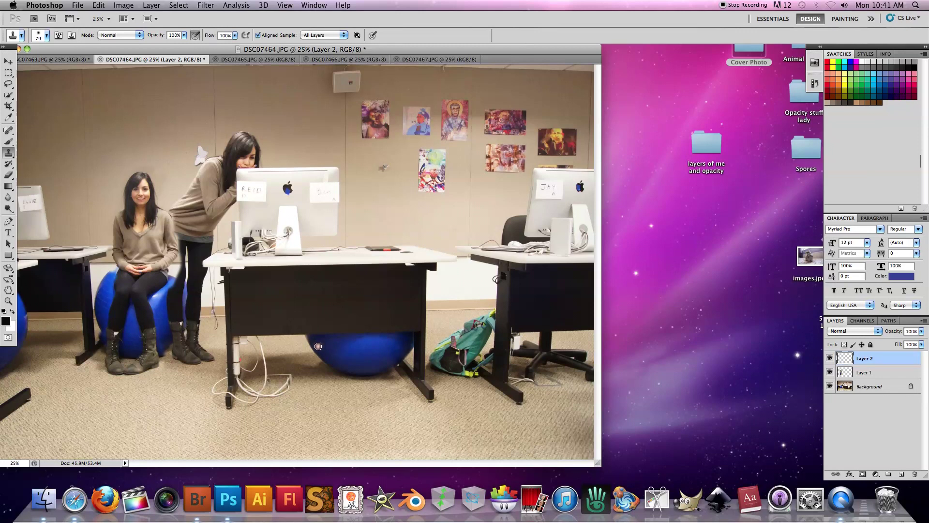
mouse_move(315, 347)
mouse_down()
mouse_move(262, 345)
mouse_move(290, 377)
mouse_move(338, 351)
mouse_move(330, 384)
mouse_up()
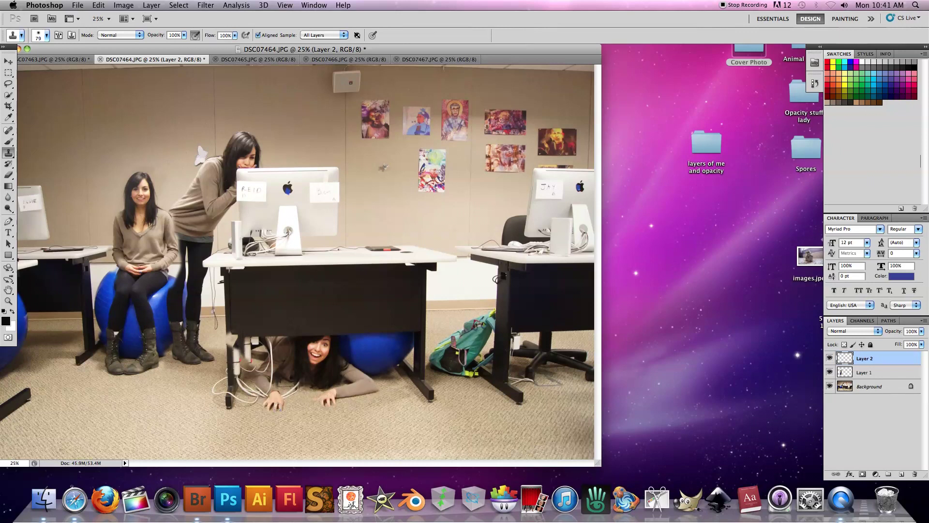
drag(240, 350, 232, 339)
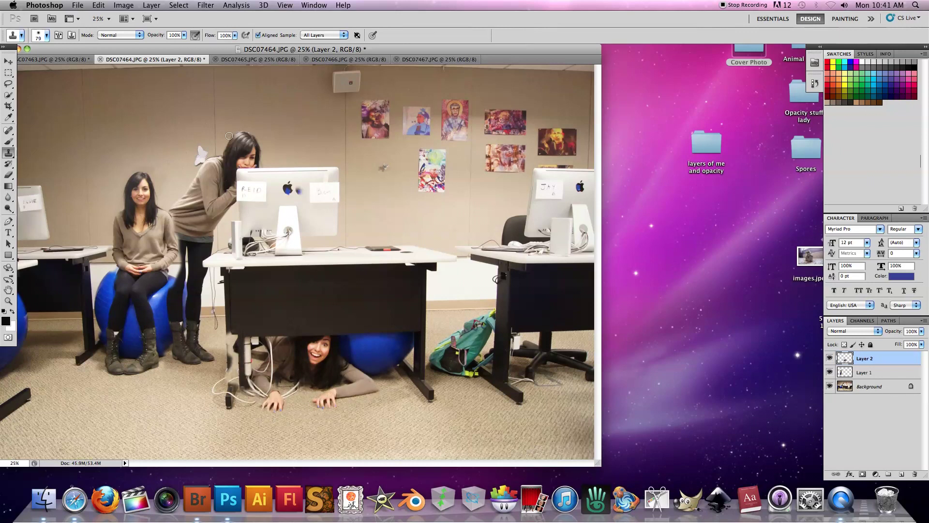
key(v)
drag(319, 362, 292, 377)
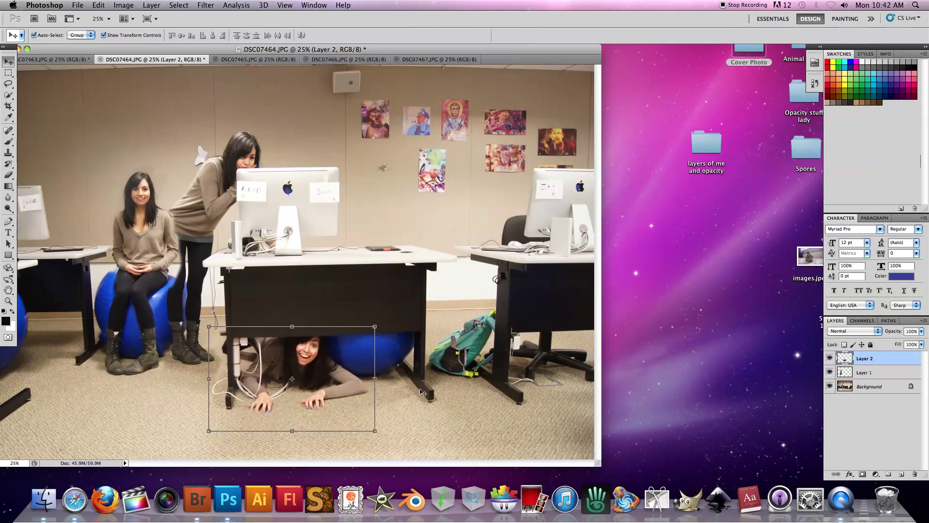
click(921, 320)
click(856, 200)
Clone the standing woman from DSC07466 onto Layer 3 behind the centre desk
key(Return)
click(349, 58)
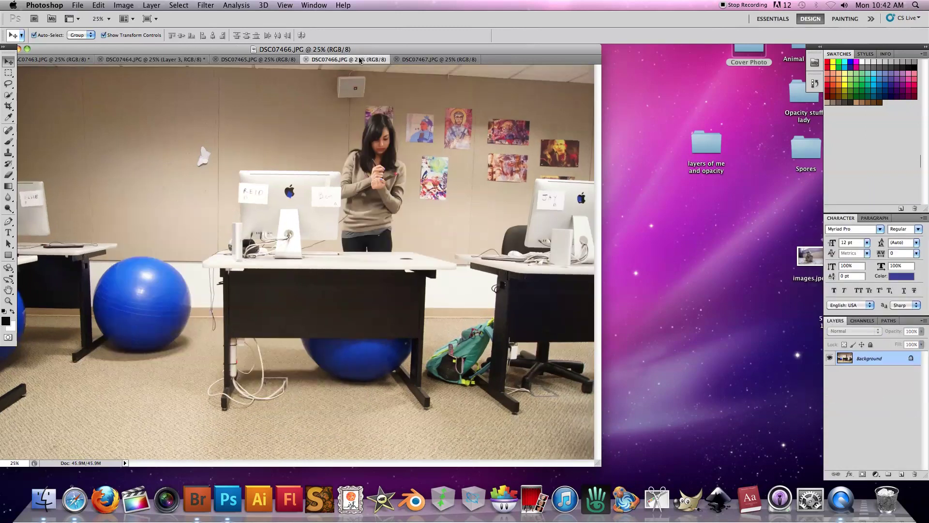
key(s)
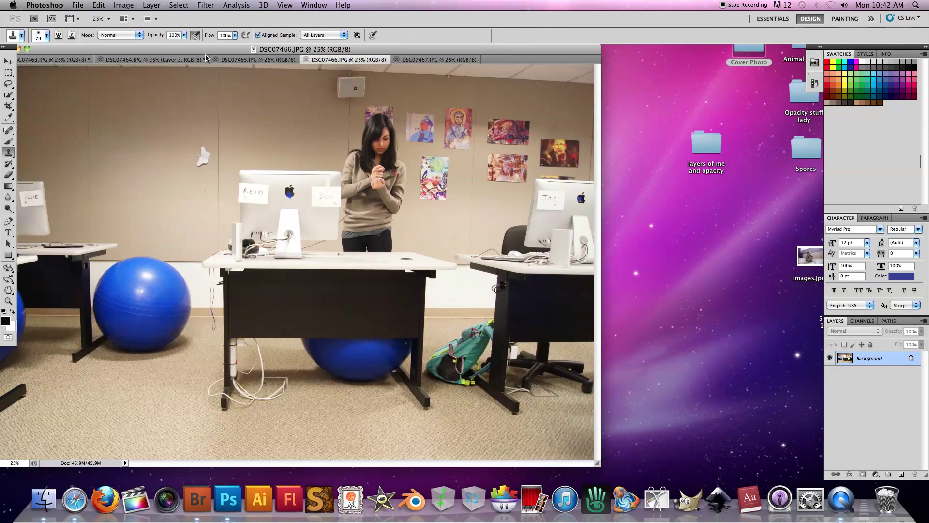
click(149, 59)
mouse_move(376, 140)
mouse_down()
mouse_move(340, 166)
mouse_move(364, 206)
mouse_move(357, 262)
mouse_up()
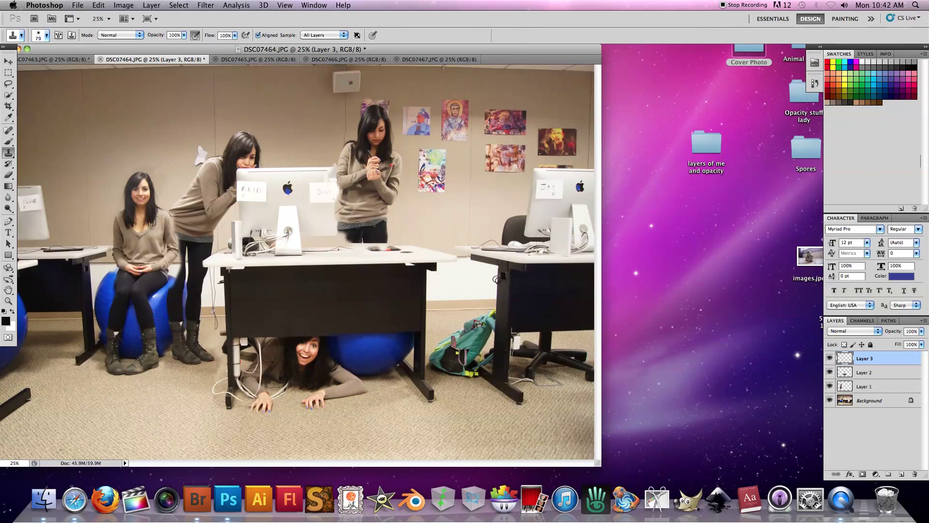
Nudge the standing woman right and down with the Move tool
key(v)
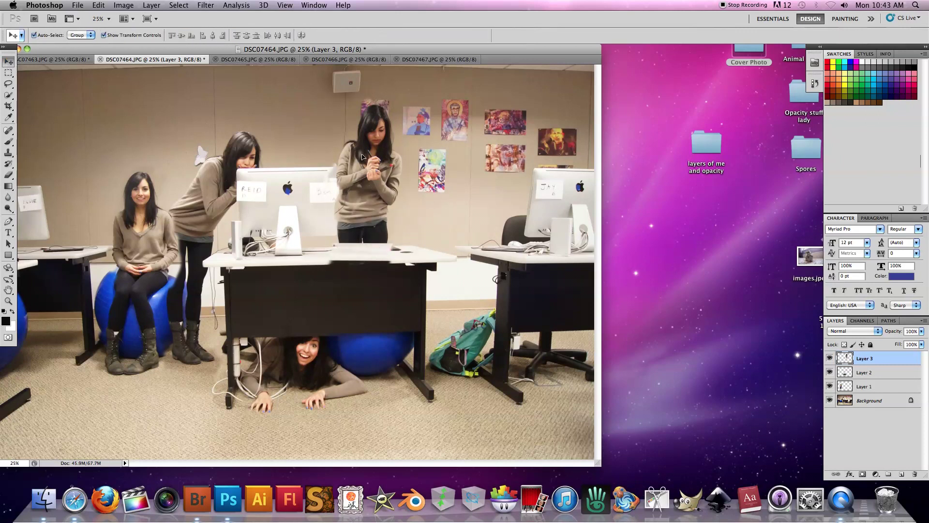
drag(355, 155, 359, 165)
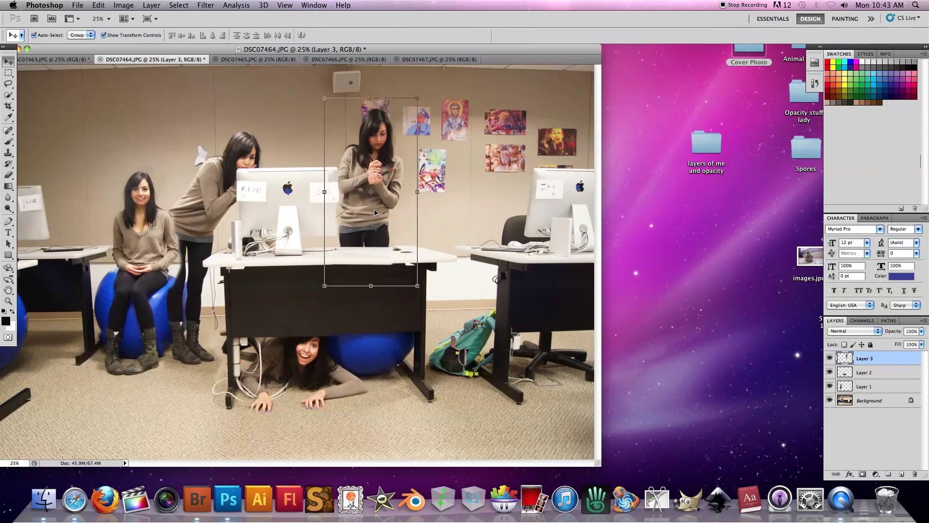
mouse_move(375, 213)
mouse_down()
mouse_move(392, 213)
mouse_move(376, 213)
mouse_move(385, 203)
mouse_up()
Clone the headphones woman from DSC07467 onto Layer 4 and reposition both seated figures
key(s)
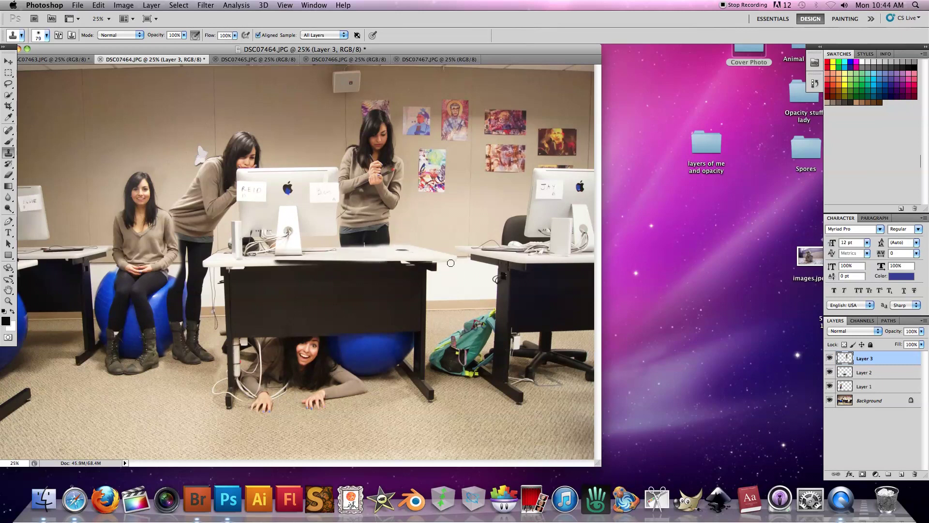
click(438, 59)
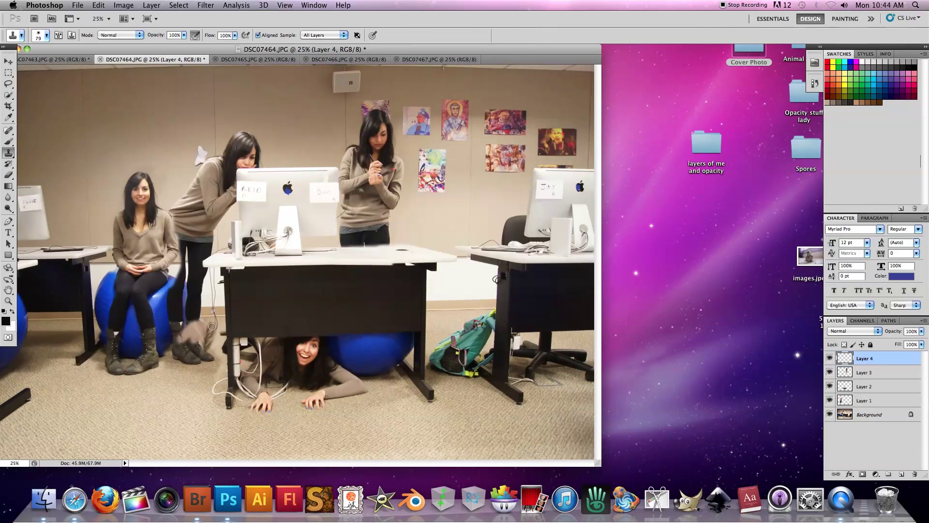
mouse_move(212, 327)
mouse_down()
mouse_move(66, 378)
mouse_move(125, 376)
mouse_move(167, 417)
mouse_move(207, 363)
mouse_move(184, 414)
mouse_move(208, 287)
mouse_move(167, 266)
mouse_move(211, 280)
mouse_move(218, 327)
mouse_move(149, 280)
mouse_up()
drag(218, 290, 219, 351)
key(v)
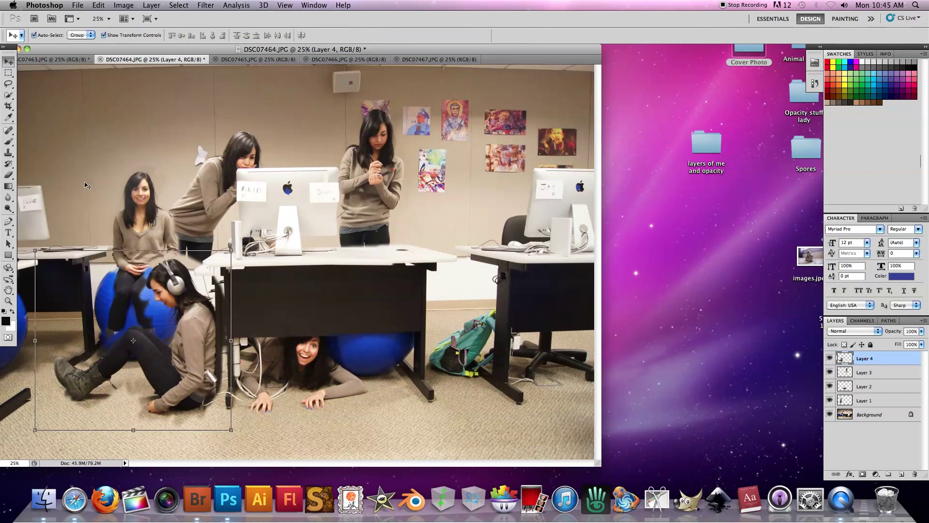
drag(142, 283, 133, 269)
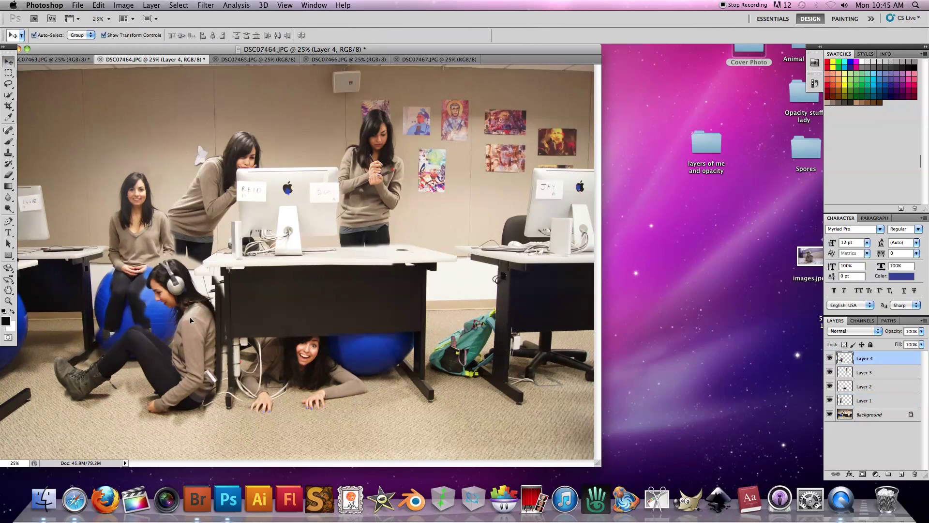
drag(181, 323, 204, 312)
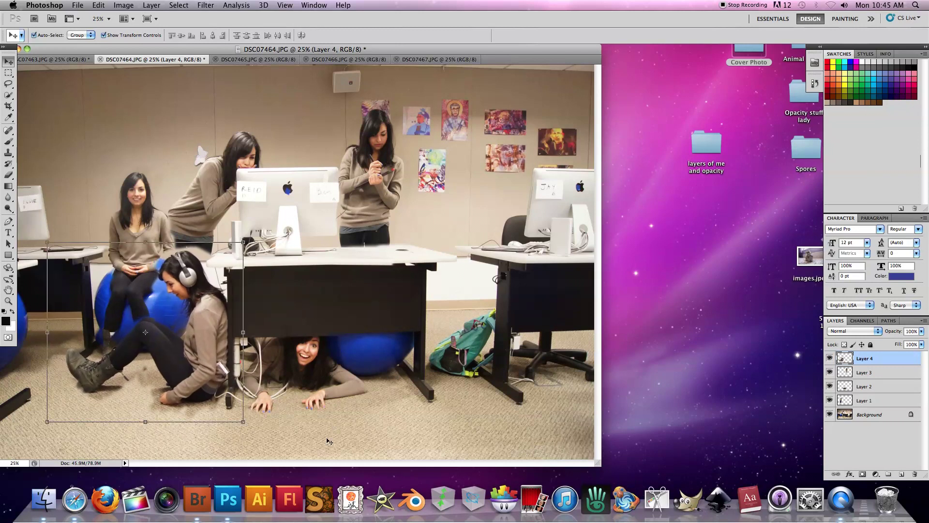
Raise the ball-seated woman's Layer 1 above the other figure layers
click(423, 416)
click(155, 260)
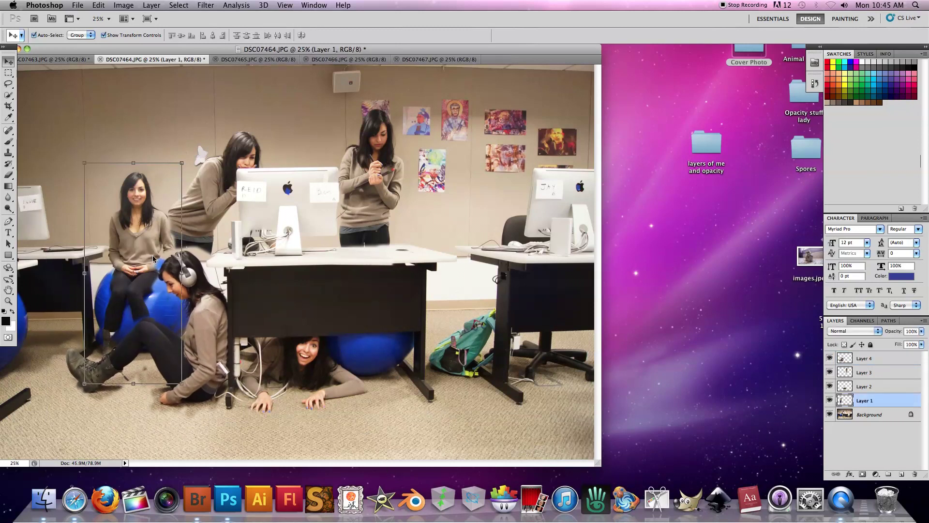
click(78, 20)
click(79, 19)
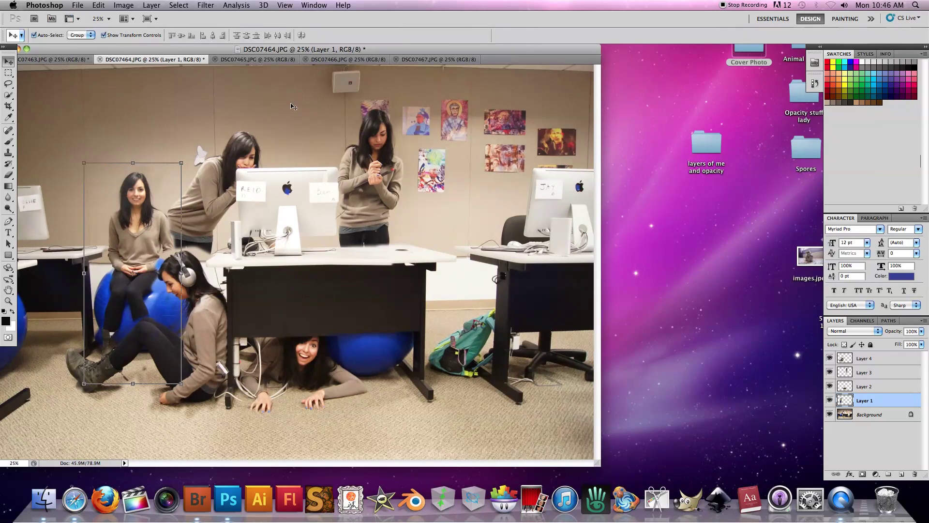
mouse_move(844, 374)
mouse_down()
mouse_move(871, 354)
mouse_move(893, 380)
mouse_up()
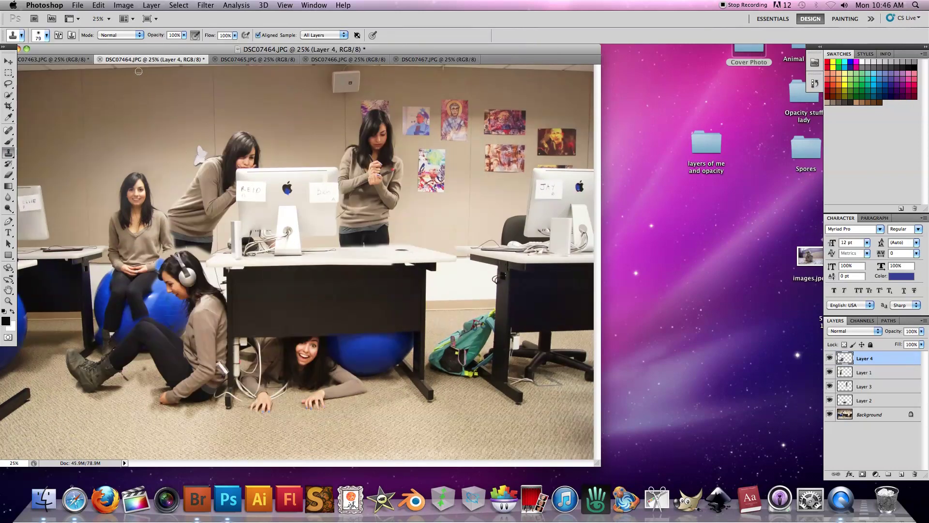
Compare with the original shot and clone over the overlapping legs and boots
click(54, 59)
click(152, 59)
click(55, 59)
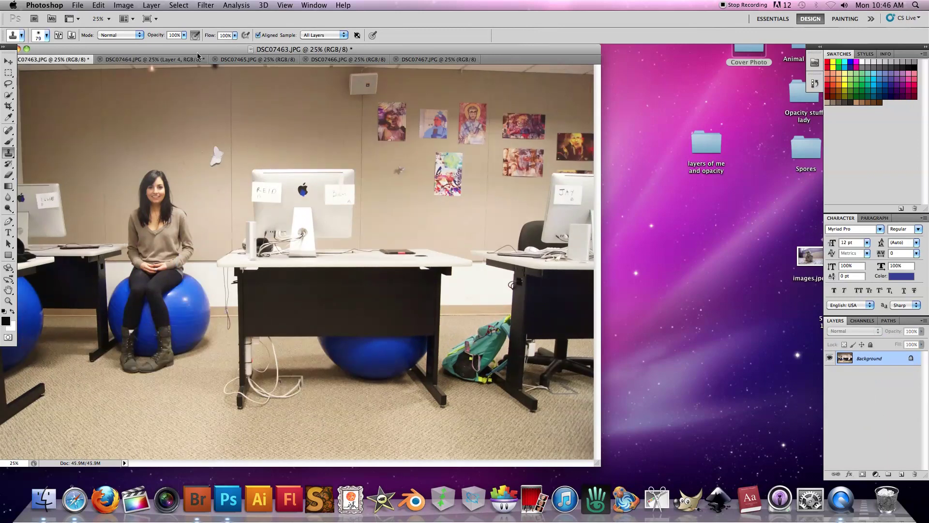
click(153, 59)
drag(145, 350, 143, 373)
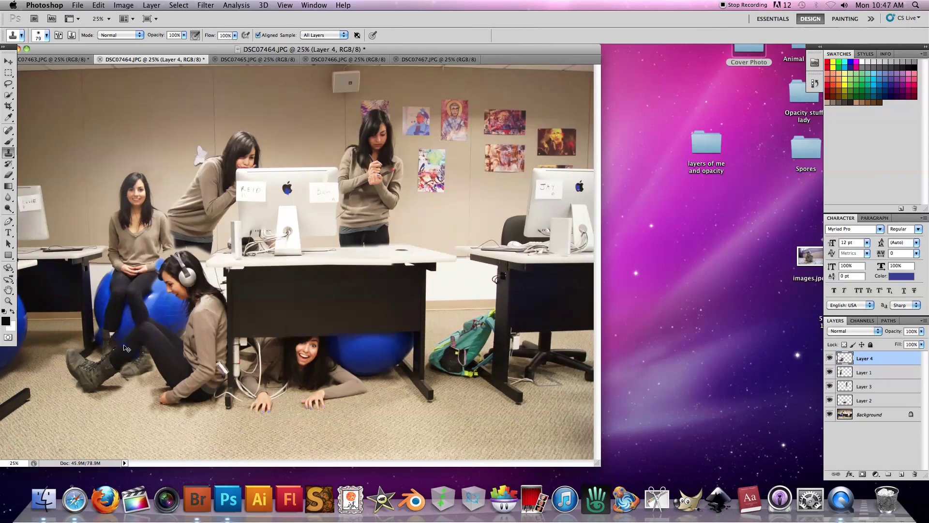
drag(143, 350, 144, 366)
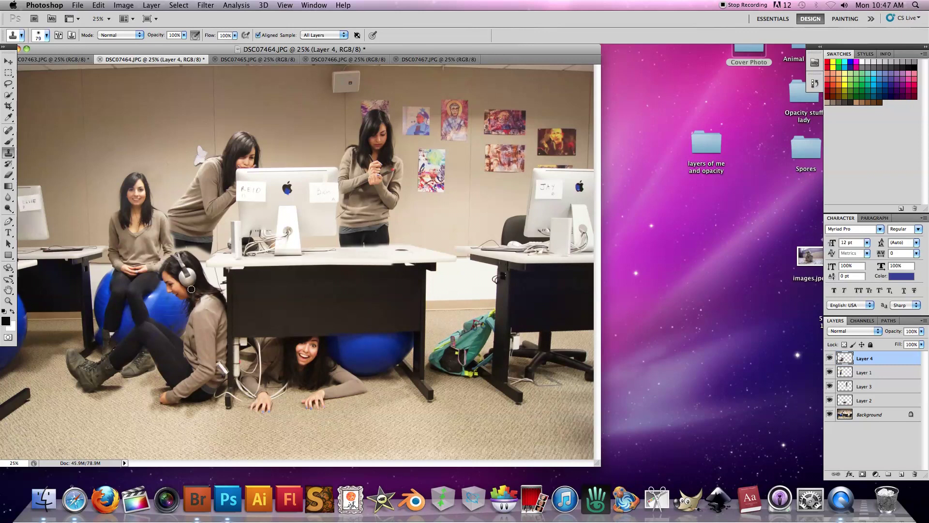
Hide the figure layers, duplicate the Background with Cmd+J, and show all layers again
click(347, 59)
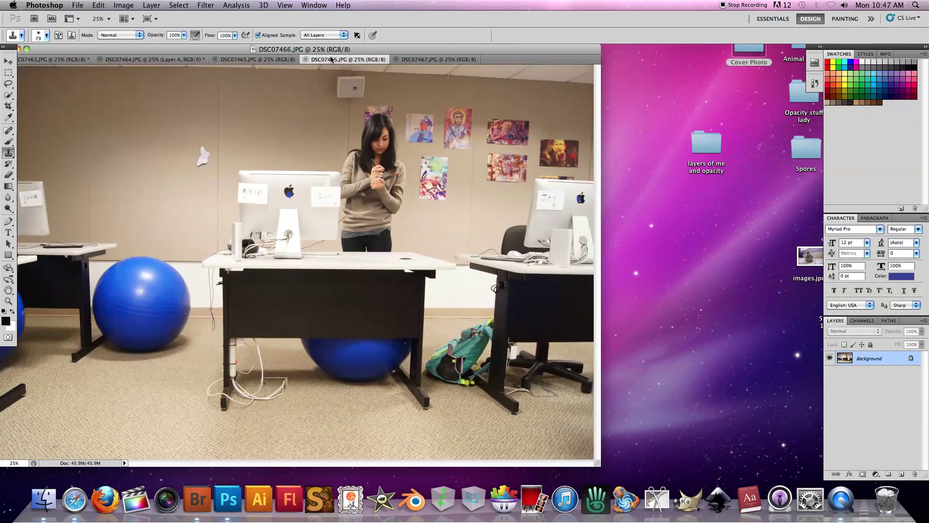
click(54, 59)
click(152, 59)
click(869, 413)
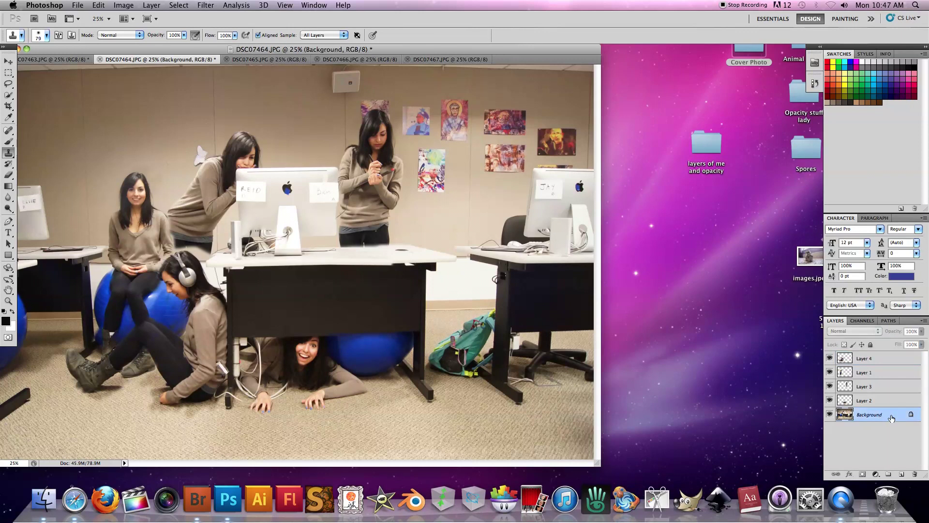
click(830, 400)
drag(829, 400, 830, 358)
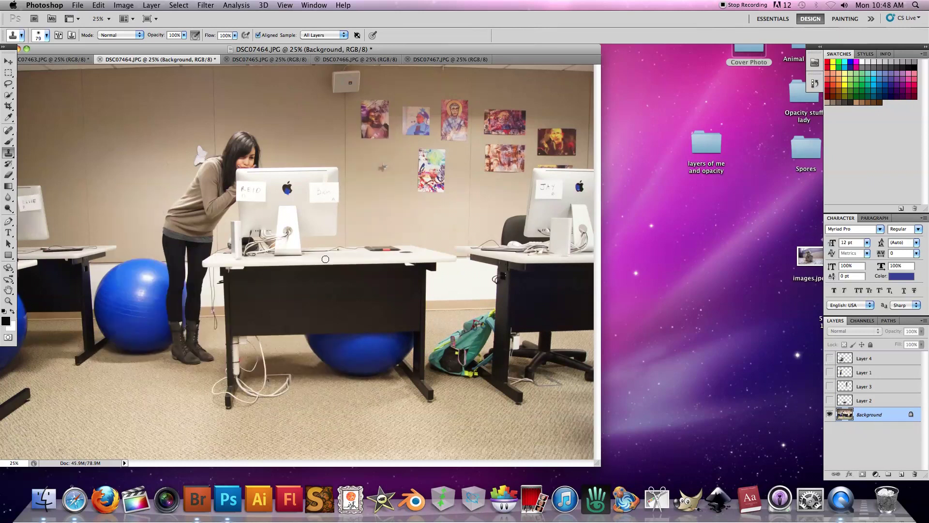
key(super+j)
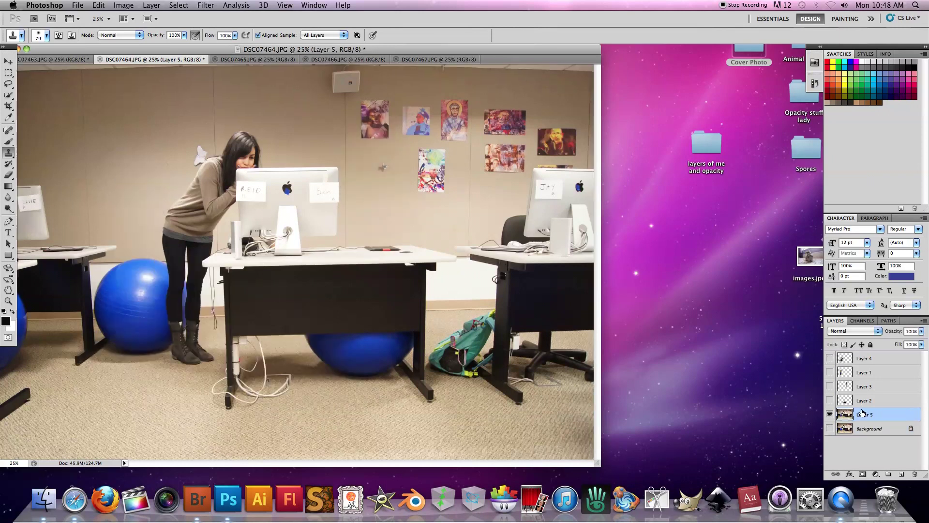
alt+click(829, 415)
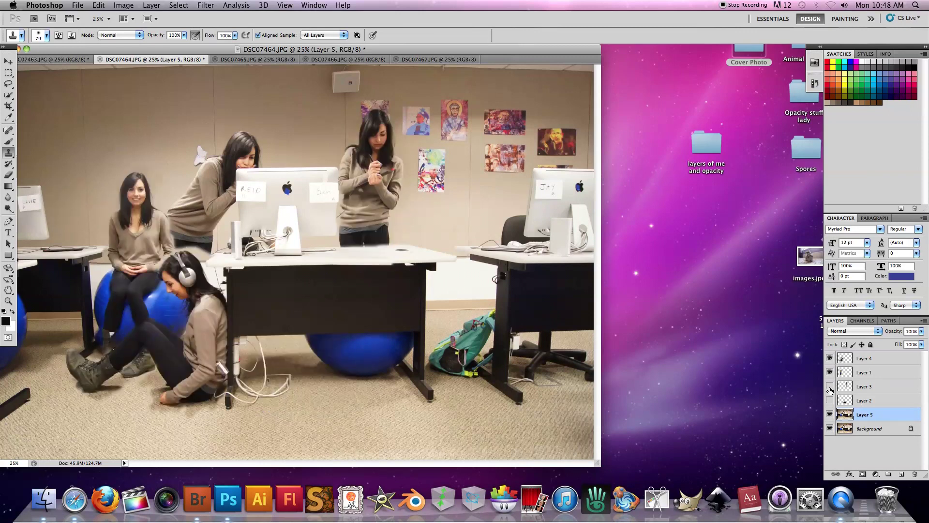
alt+click(829, 414)
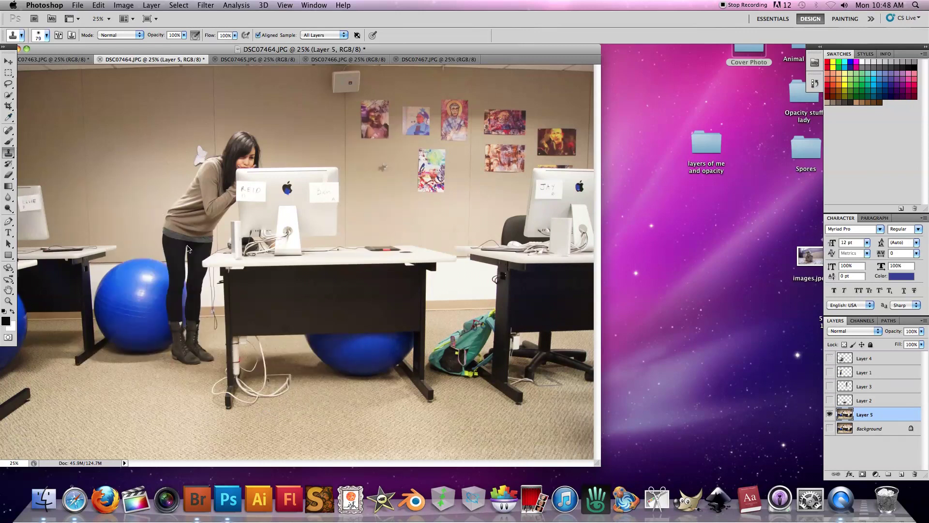
key(alt+bracketright)
key(alt+bracketright)
key(alt+bracketright)
key(alt+bracketright)
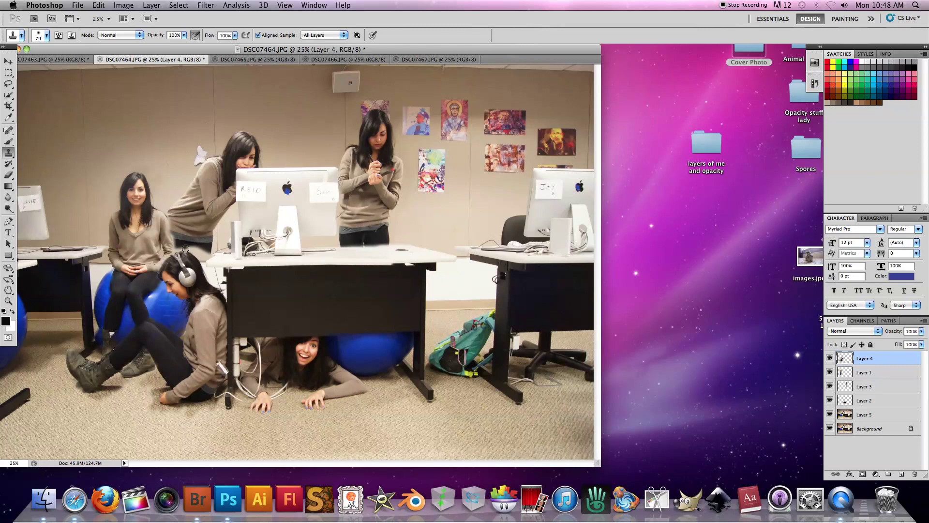
Select the headphones woman's Layer 4 and clone over the edge by her shoulder
click(881, 413)
click(879, 358)
drag(207, 262, 212, 275)
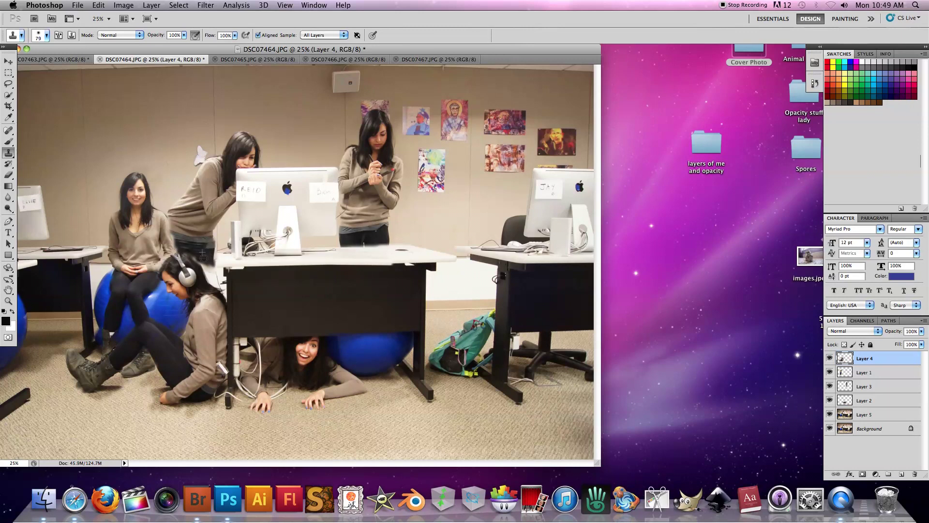
Nudge the headphones woman slightly down and left, then reselect her layer
key(v)
click(207, 231)
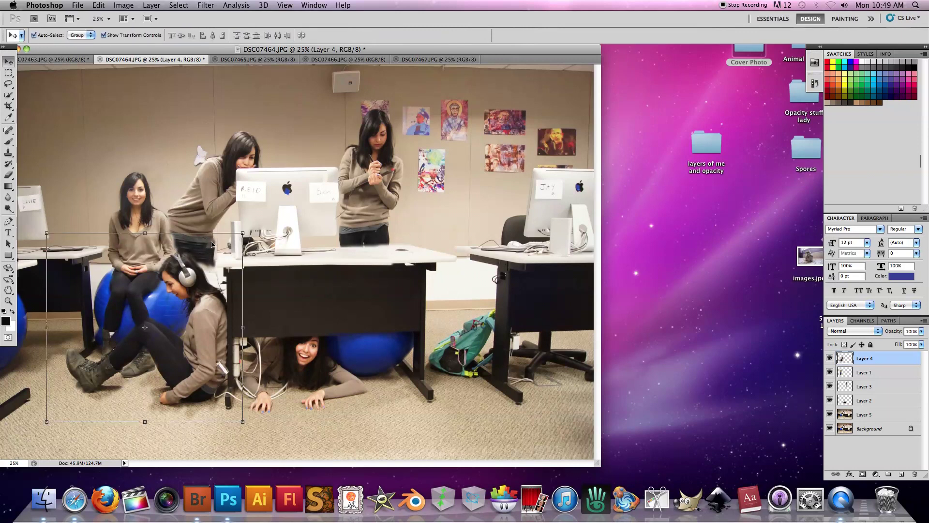
drag(204, 244, 205, 258)
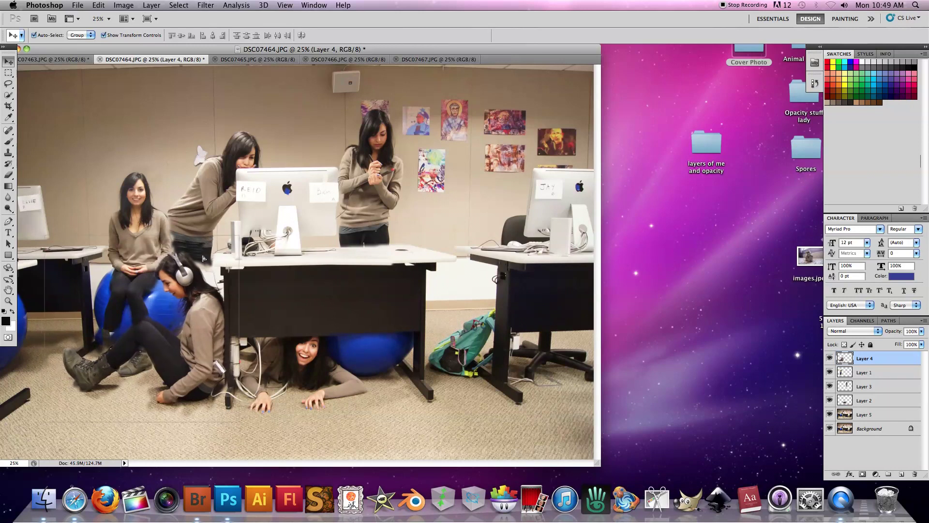
click(205, 258)
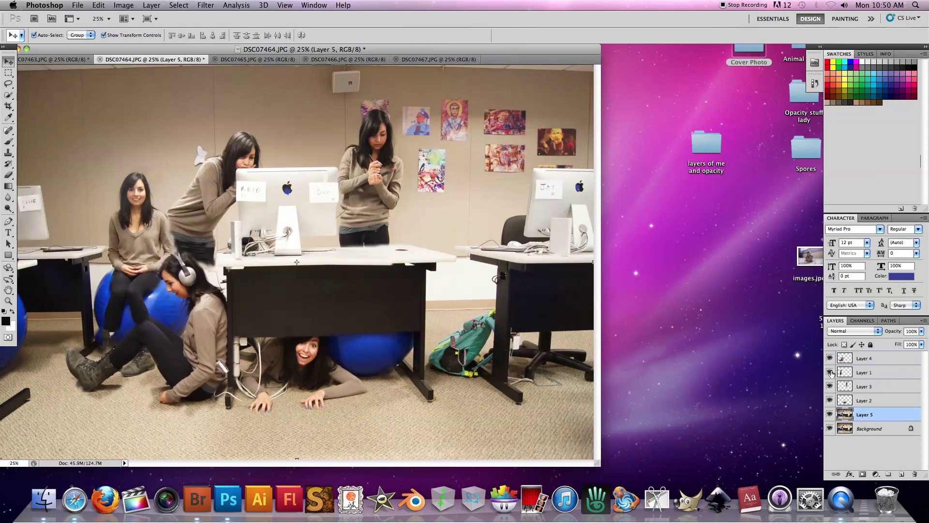
click(863, 358)
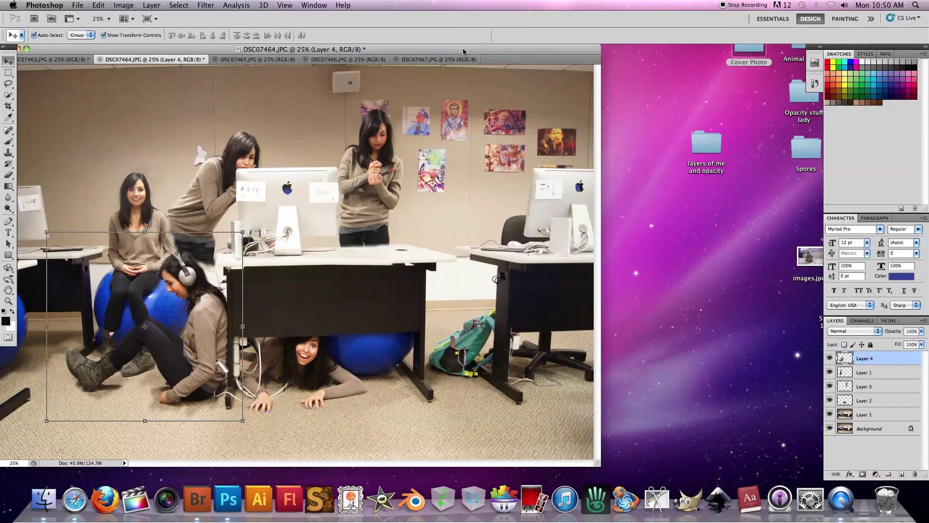